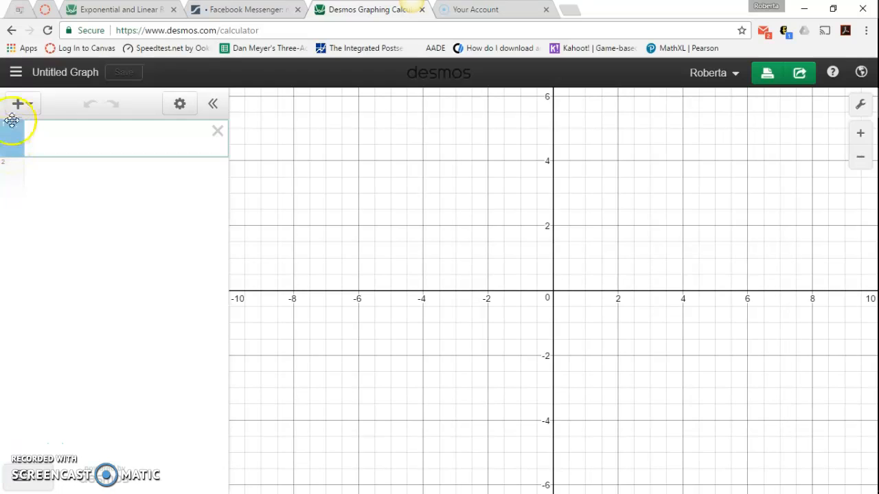
# Insert an empty table in the untitled graph.
pyautogui.click(28, 110)
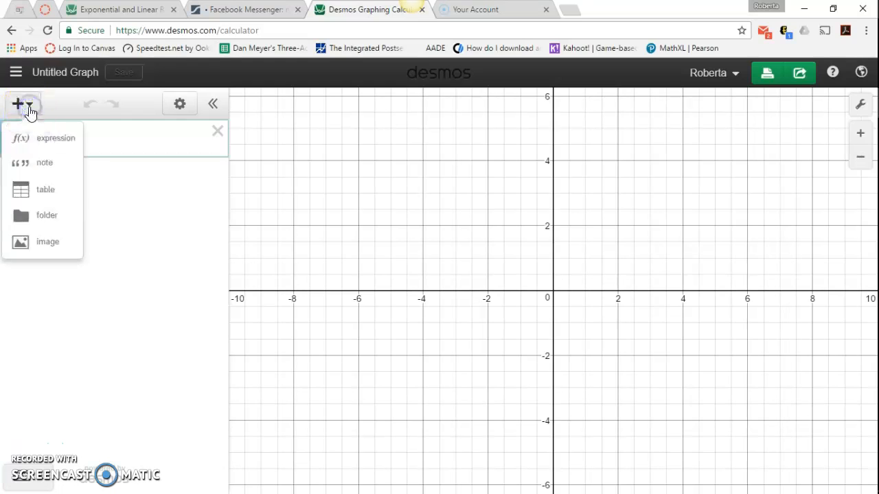
pyautogui.click(28, 186)
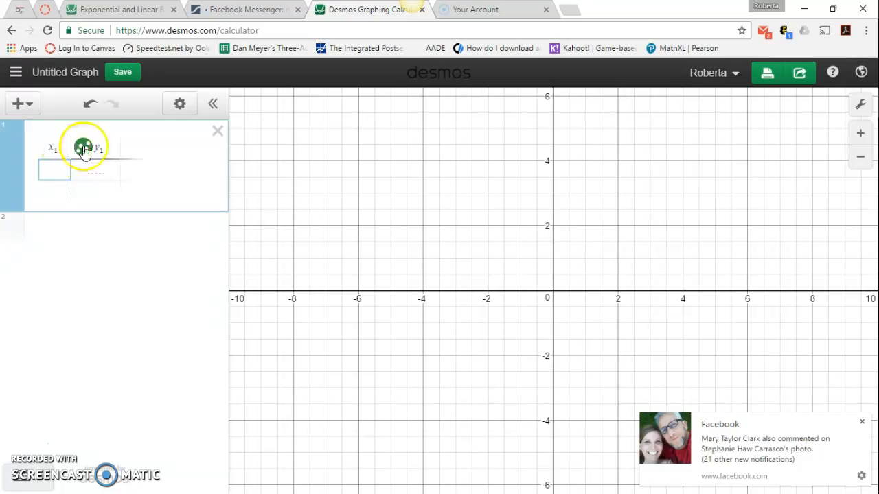
# Compare Statista's Facebook Messenger monthly users chart with the data table in the saved Exponential and Linear Regression graph.
pyautogui.click(246, 12)
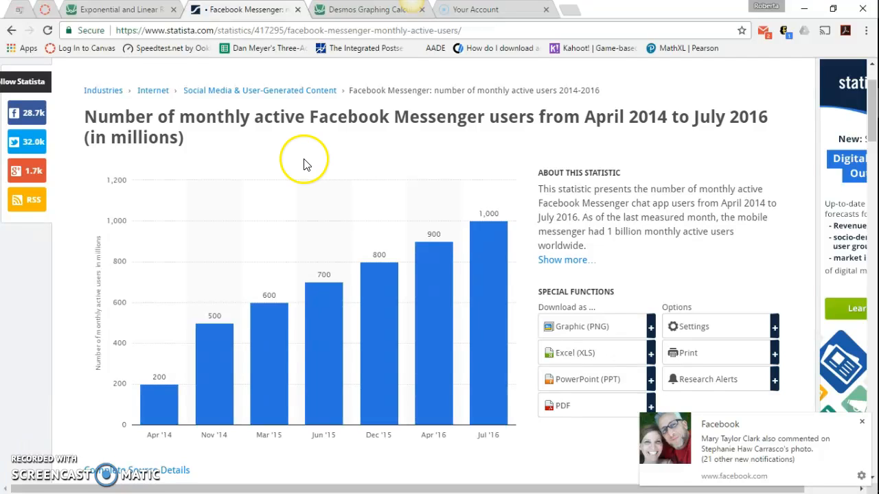
pyautogui.click(125, 18)
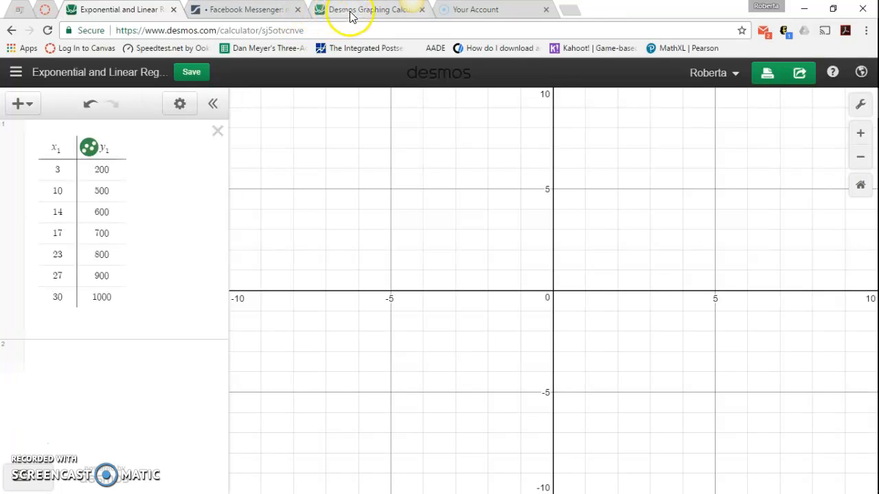
pyautogui.click(268, 10)
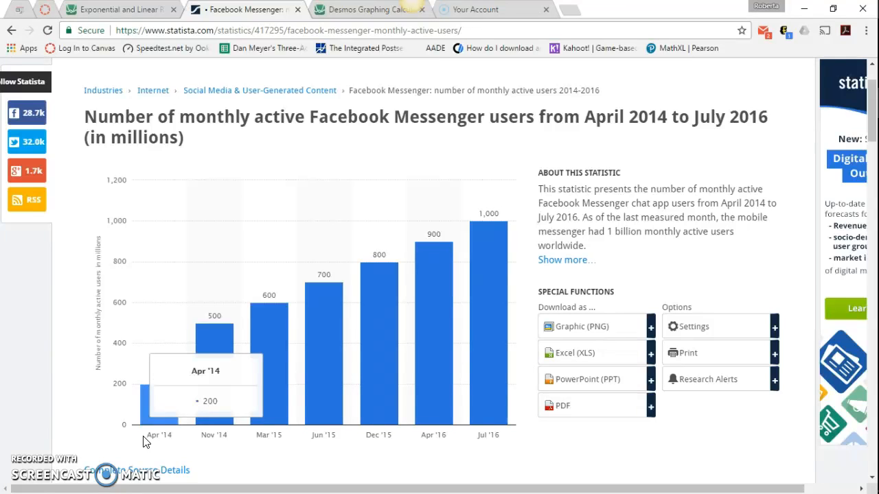
pyautogui.click(131, 9)
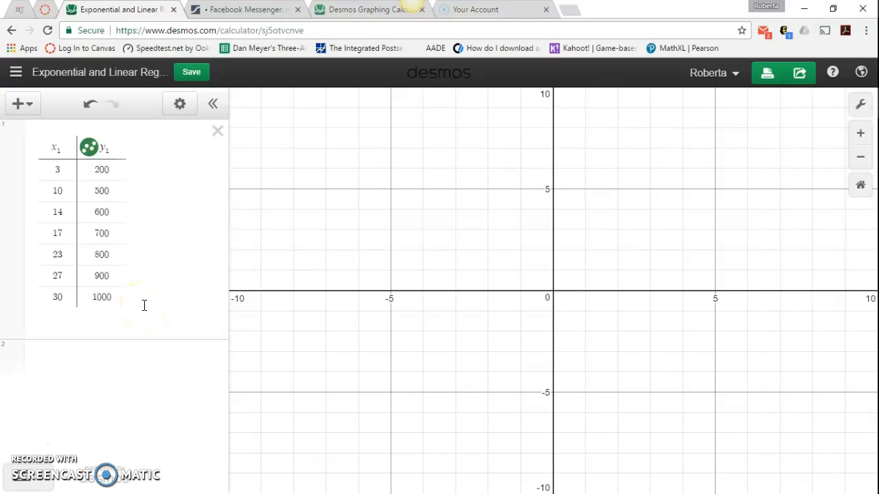
# Enter the linear regression y₁ ~ ax₁ + b in the expression below the data table.
pyautogui.click(125, 354)
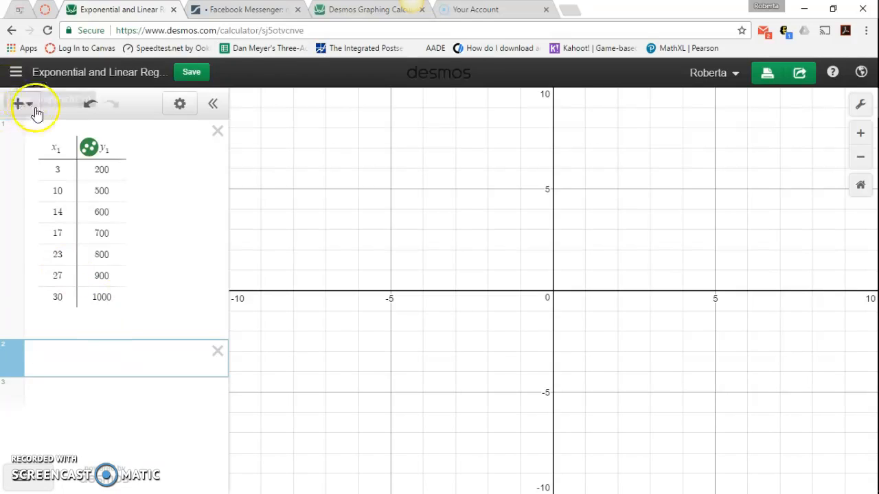
pyautogui.click(98, 353)
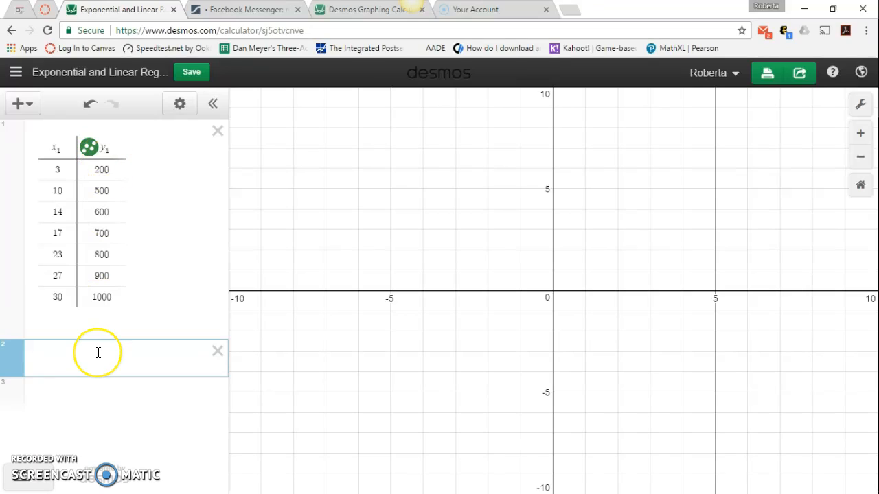
pyautogui.write('y1')
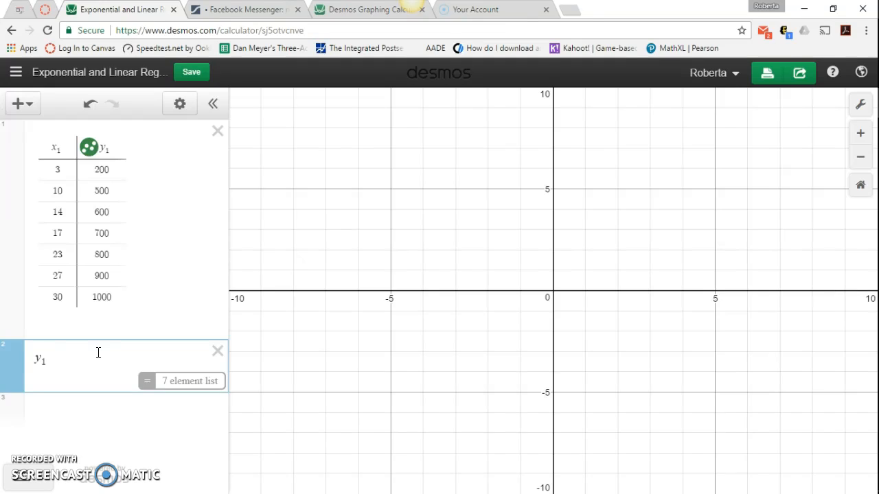
pyautogui.write('~')
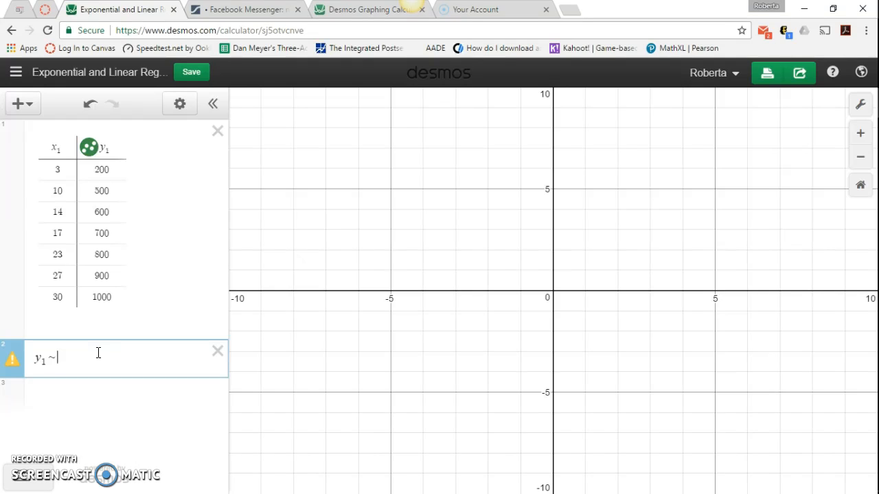
pyautogui.write('ax1 + b')
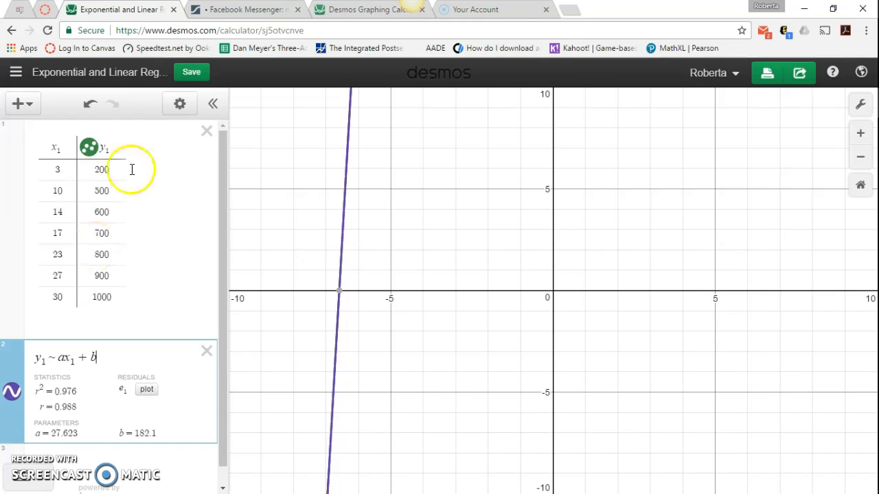
# Check the Messenger users chart on Statista again, and return to the regression graph in Desmos.
pyautogui.click(261, 14)
pyautogui.doubleClick(172, 201)
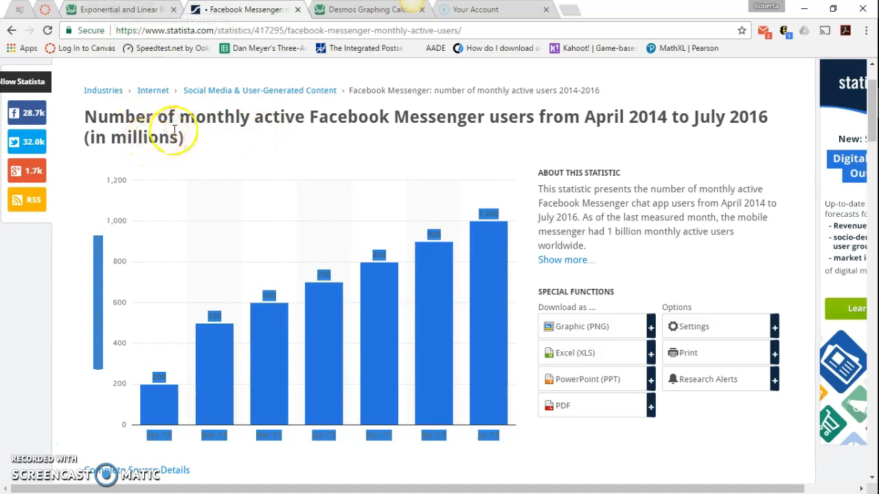
pyautogui.click(124, 10)
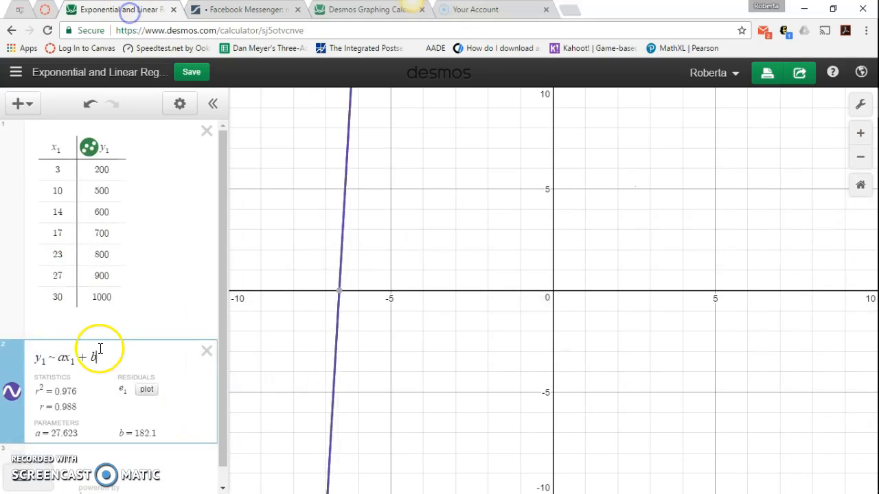
# Add the exponential regression y₁ ~ ab^(x₁) below the linear one and turn on Log Mode for it.
pyautogui.click(135, 466)
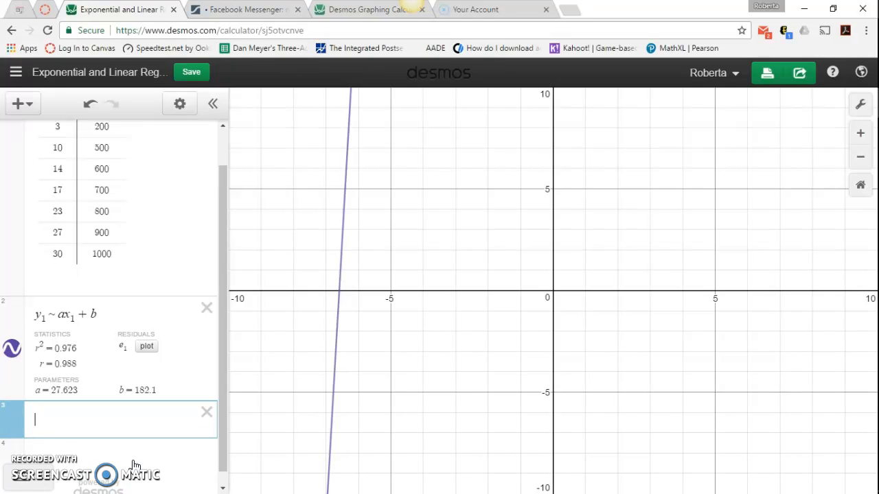
pyautogui.write('y_1')
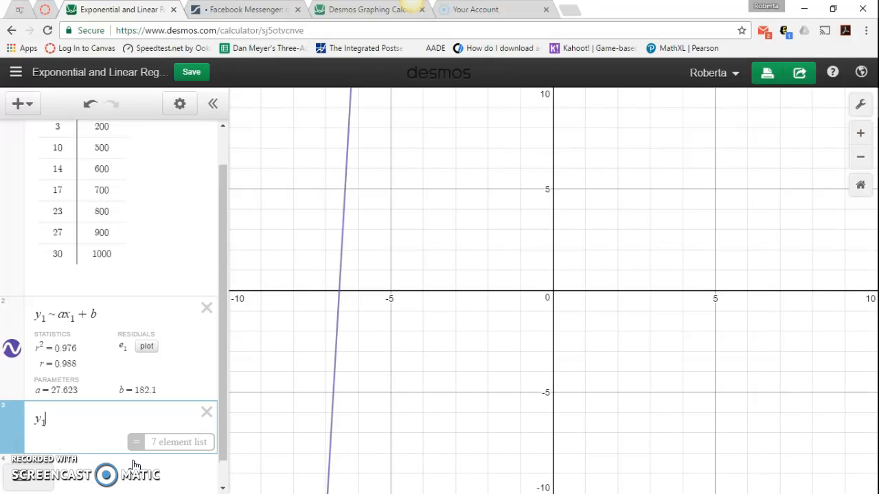
pyautogui.write('~')
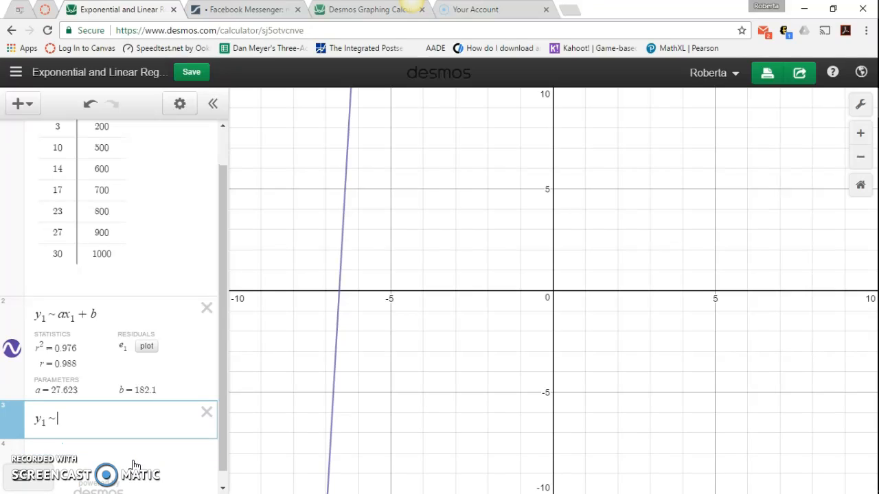
pyautogui.write('ab')
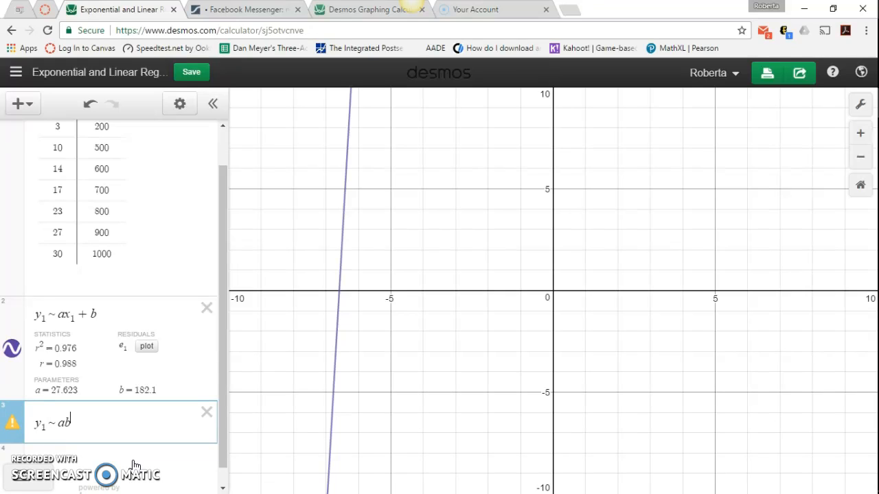
pyautogui.write('^x_1')
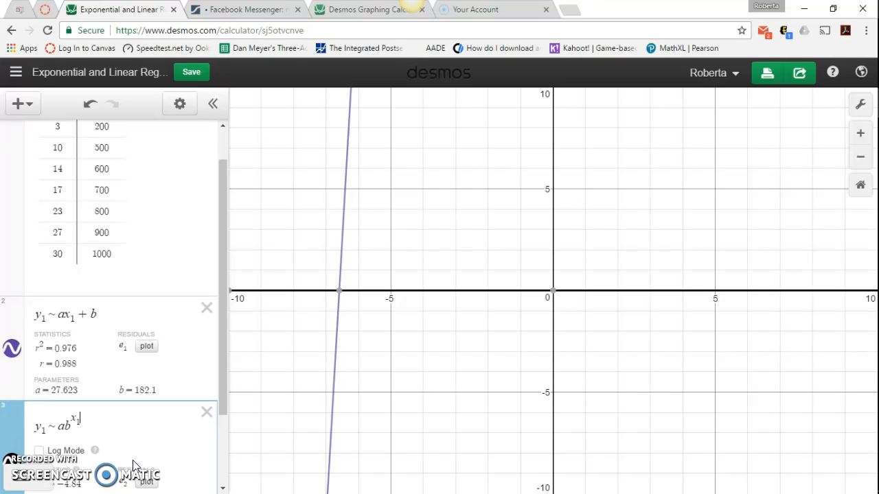
pyautogui.moveTo(222, 352); pyautogui.dragTo(224, 432)
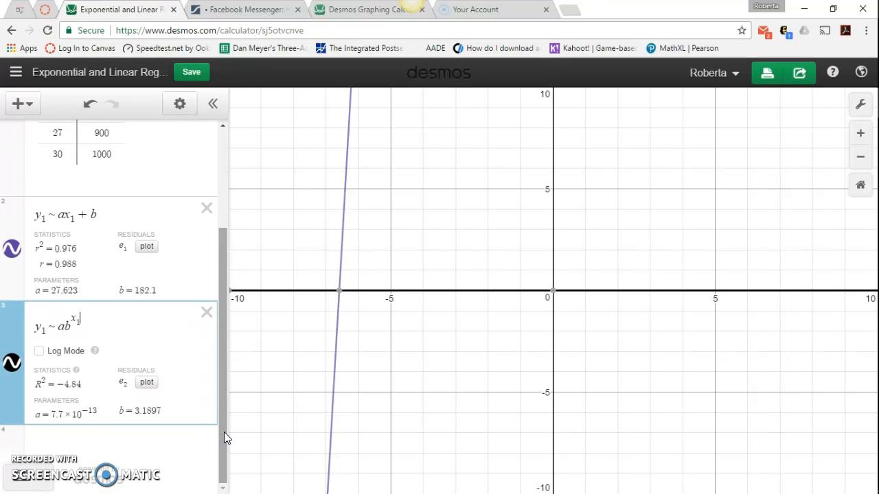
pyautogui.click(39, 351)
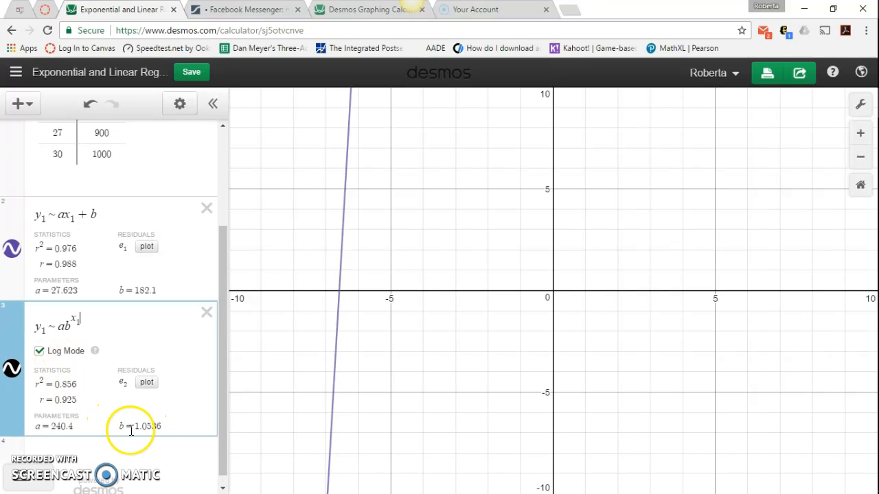
pyautogui.click(78, 427)
pyautogui.click(379, 244)
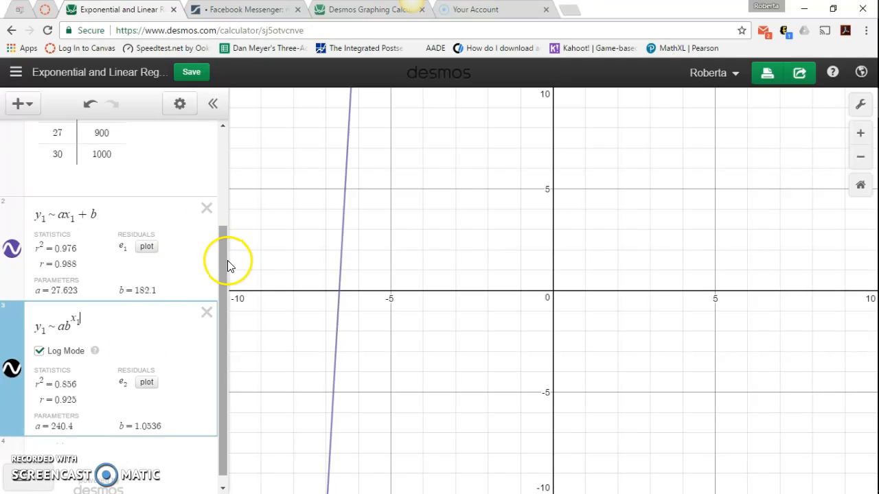
# Add the horizontal line y = 425 as a new expression below the exponential regression.
pyautogui.moveTo(224, 260); pyautogui.dragTo(236, 141)
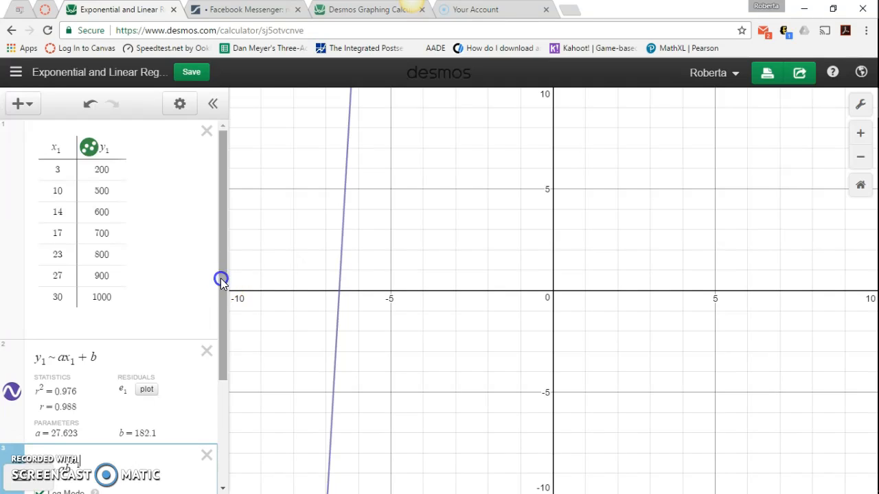
pyautogui.moveTo(220, 278); pyautogui.dragTo(202, 478)
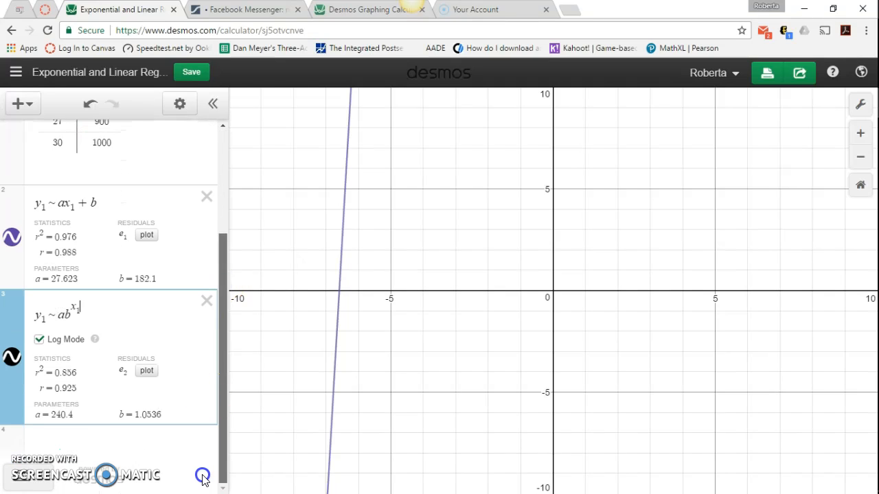
pyautogui.click(170, 443)
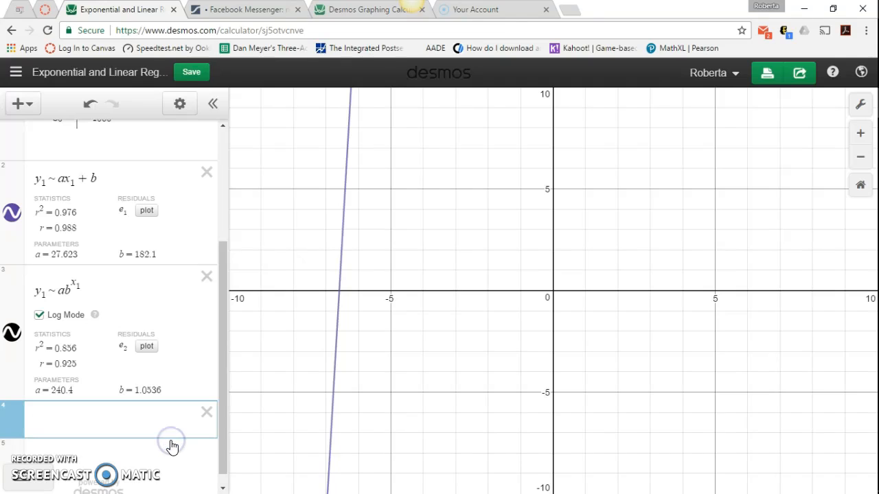
pyautogui.write('y = 425')
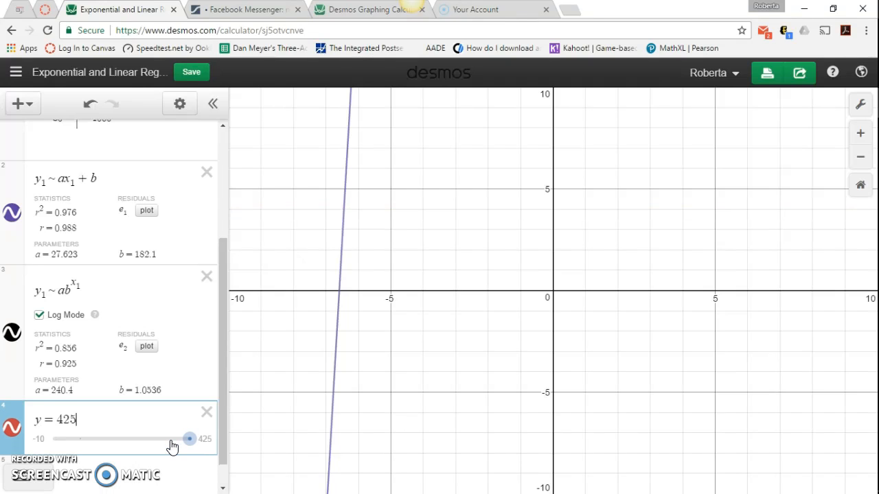
pyautogui.click(402, 341)
pyautogui.click(77, 421)
# Adjust the graph view to examine where the line y = 425 crosses the two regression curves.
pyautogui.moveTo(616, 240); pyautogui.dragTo(524, 490)
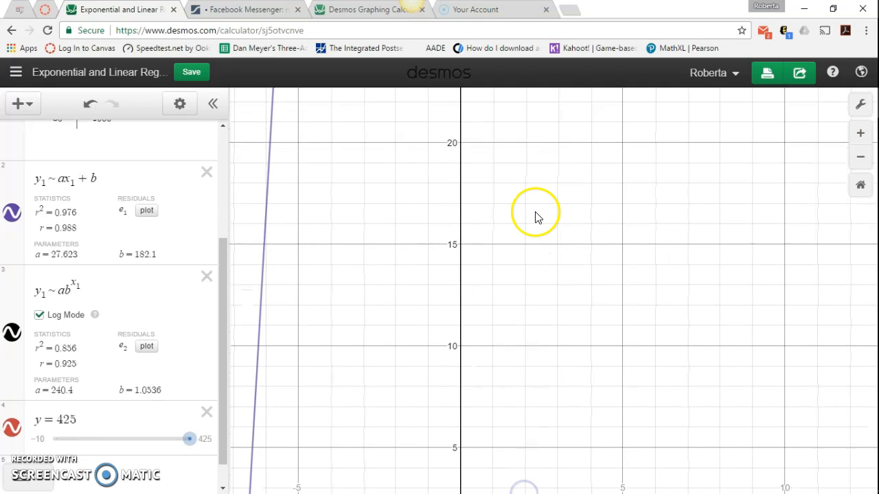
pyautogui.scroll(-1, 534, 216)
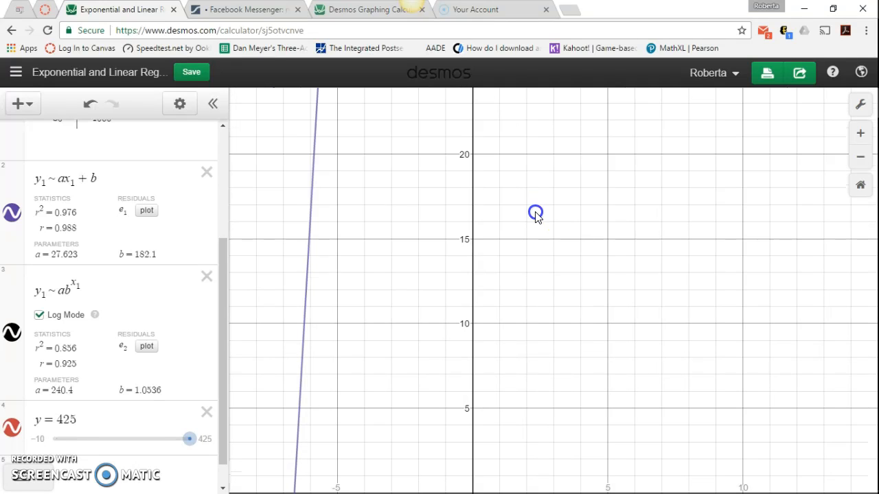
pyautogui.click(858, 159)
pyautogui.click(858, 160)
pyautogui.click(859, 160)
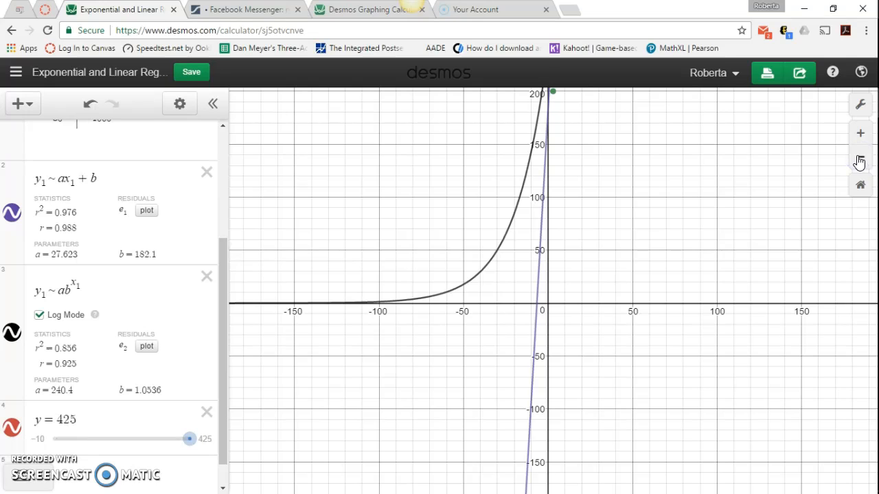
pyautogui.moveTo(655, 149); pyautogui.dragTo(589, 377)
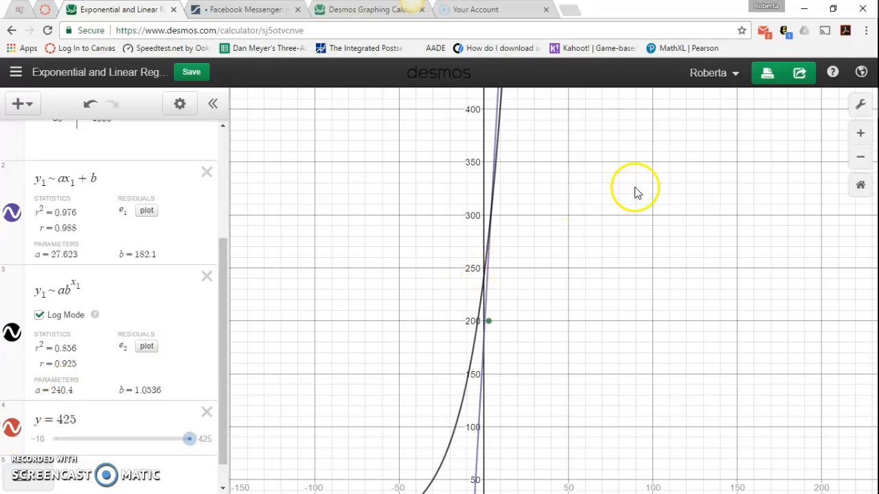
pyautogui.moveTo(632, 198); pyautogui.dragTo(604, 403)
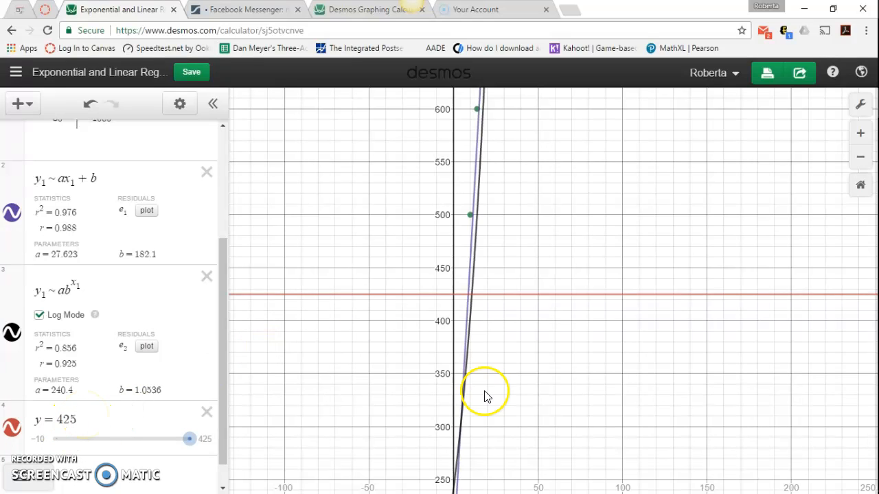
pyautogui.scroll(3, 499, 327)
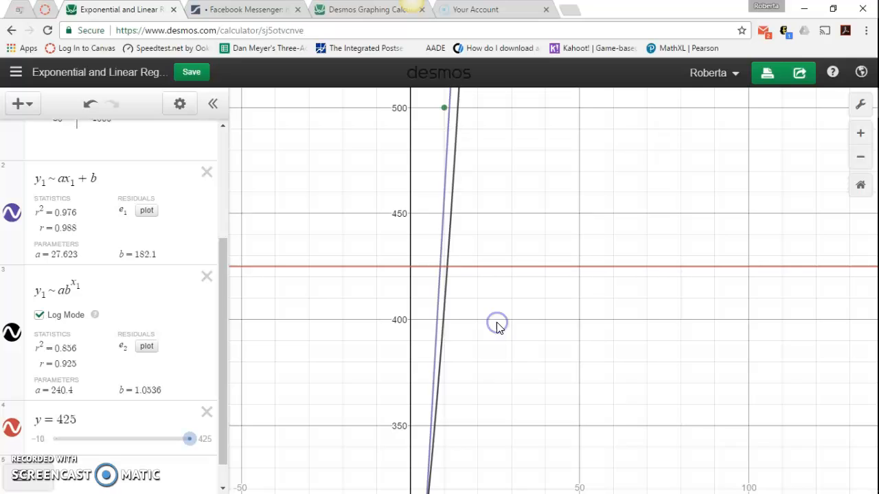
# Show the coordinates of the points where y = 425 meets the linear and the exponential regression curves.
pyautogui.click(441, 266)
pyautogui.click(440, 266)
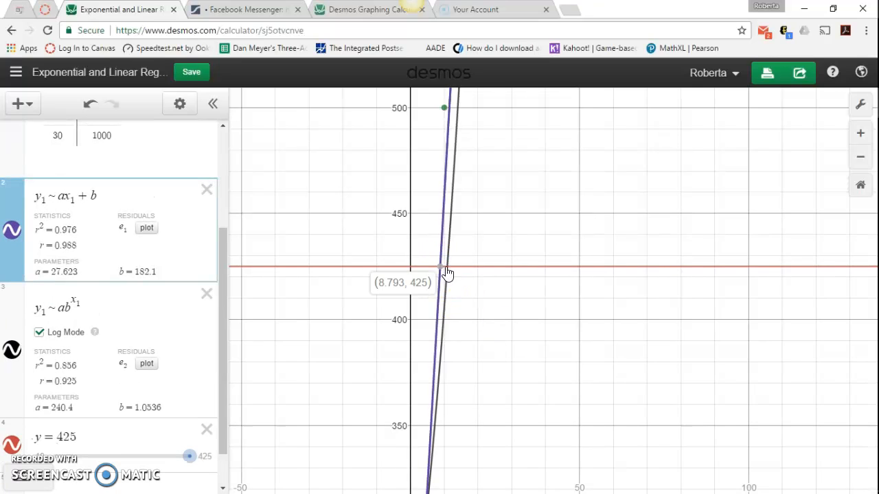
pyautogui.click(446, 269)
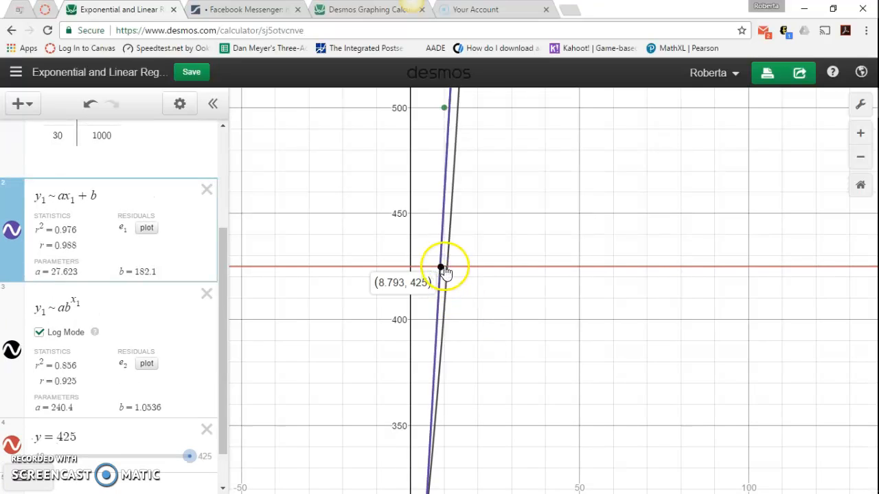
pyautogui.click(447, 268)
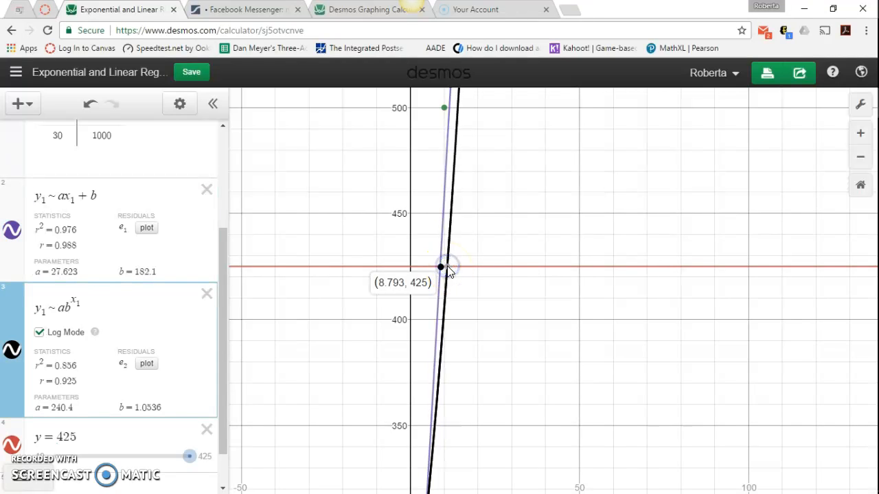
pyautogui.click(447, 267)
pyautogui.click(488, 338)
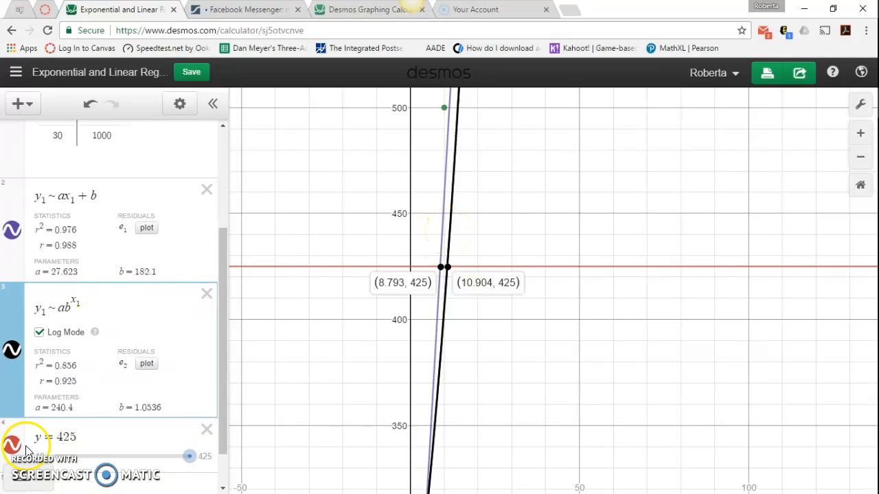
# Delete the y = 425 line and the exponential regression, keeping only the linear regression below the table.
pyautogui.click(208, 432)
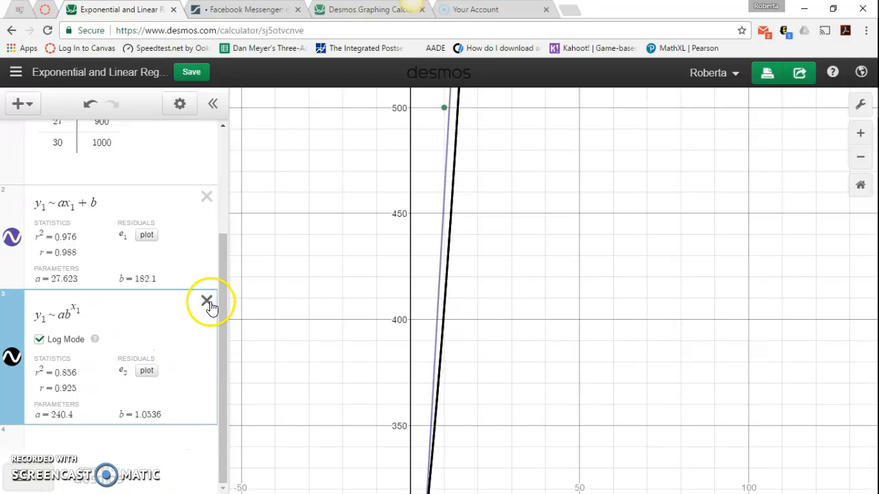
pyautogui.click(209, 304)
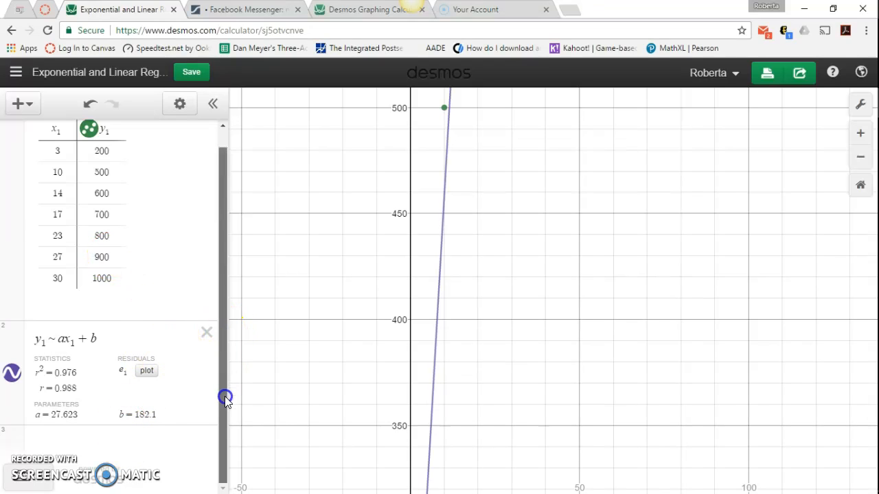
# Define the function f(x) = ax + b in a new expression below the linear regression.
pyautogui.click(171, 443)
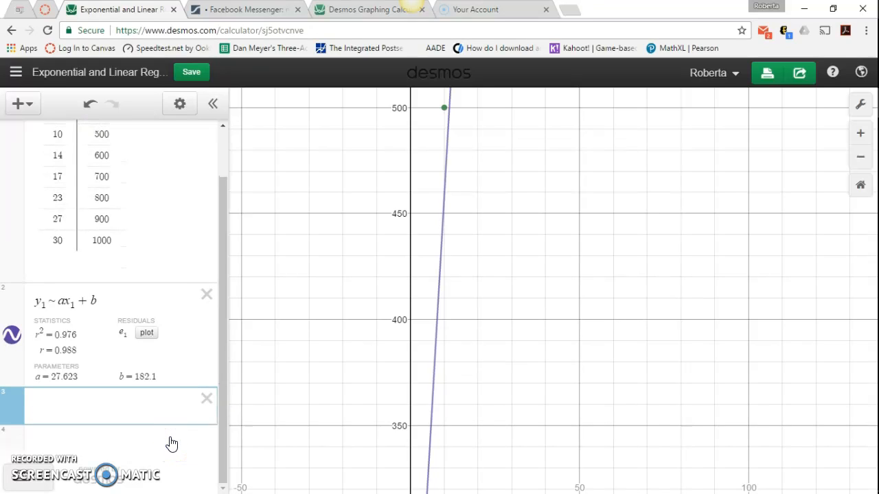
pyautogui.write('f(x) ')
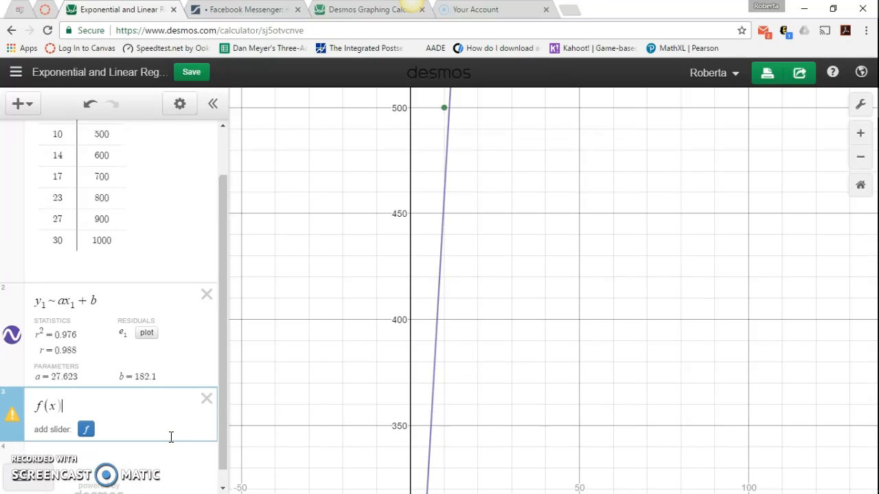
pyautogui.write('=')
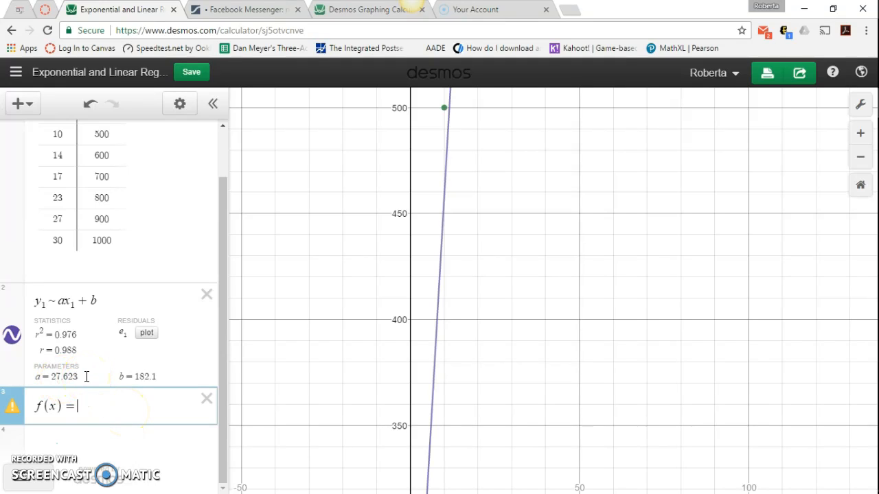
pyautogui.write('ax +')
pyautogui.click(82, 406)
pyautogui.write('b')
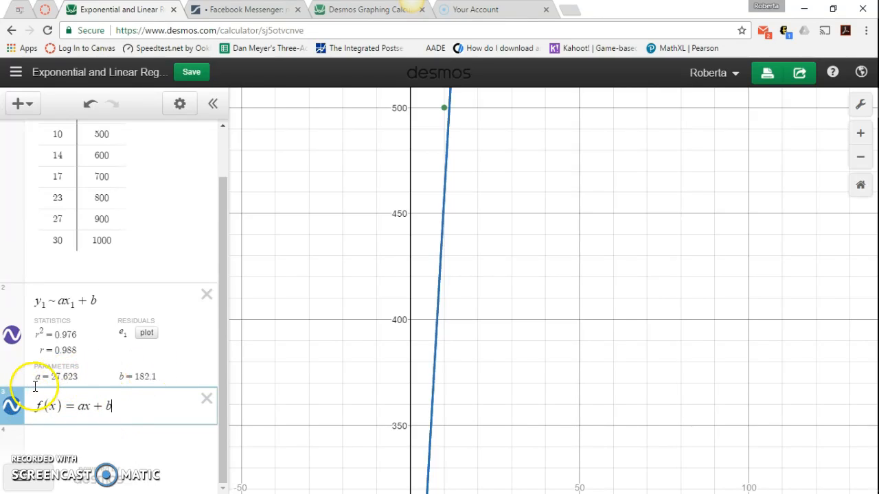
# Evaluate the linear model at month 25 by adding f(25) as a new expression below the function.
pyautogui.click(130, 439)
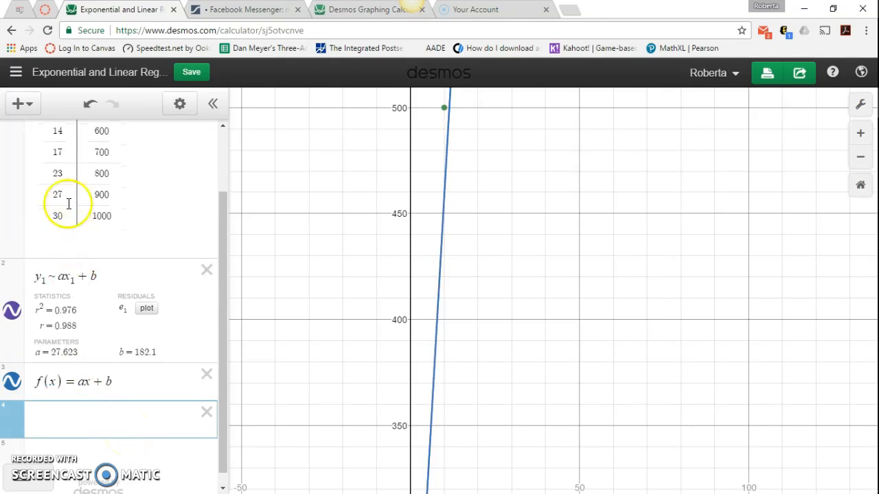
pyautogui.click(108, 429)
pyautogui.write('f(')
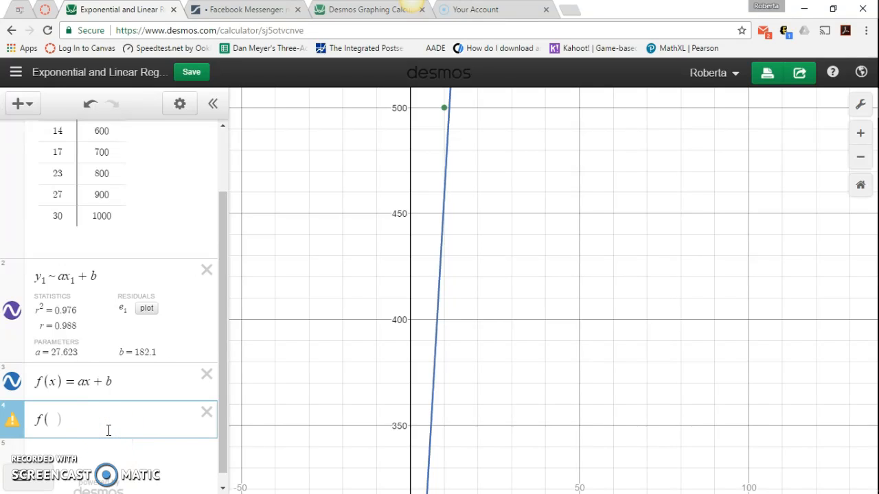
pyautogui.write('25')
pyautogui.click(159, 443)
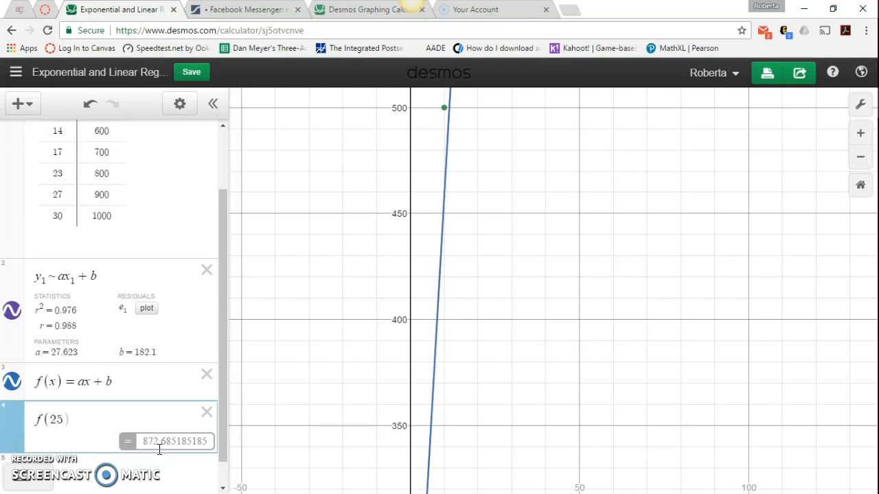
pyautogui.click(175, 409)
pyautogui.click(174, 390)
pyautogui.click(163, 412)
# Change the linear regression to the exponential regression y₁ ~ ab^(x₁) and turn on Log Mode for it.
pyautogui.click(120, 278)
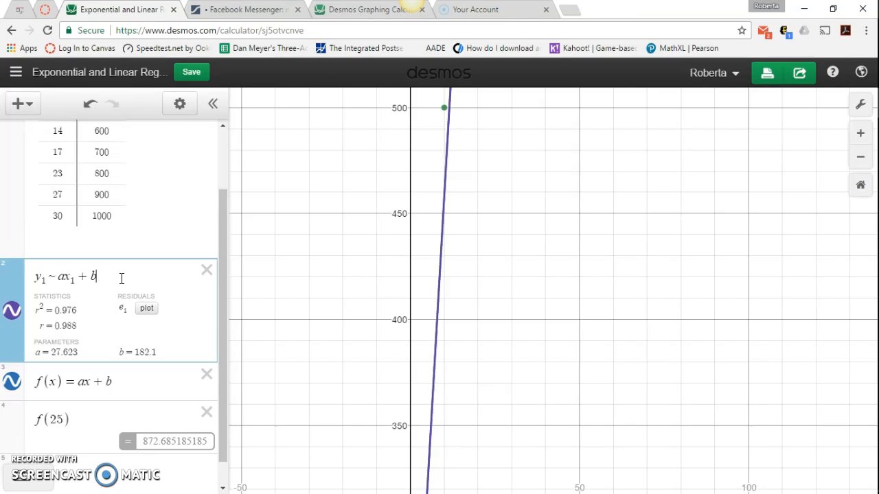
pyautogui.press('BackSpace')
pyautogui.press('BackSpace')
pyautogui.press('BackSpace')
pyautogui.press('BackSpace')
pyautogui.write('b')
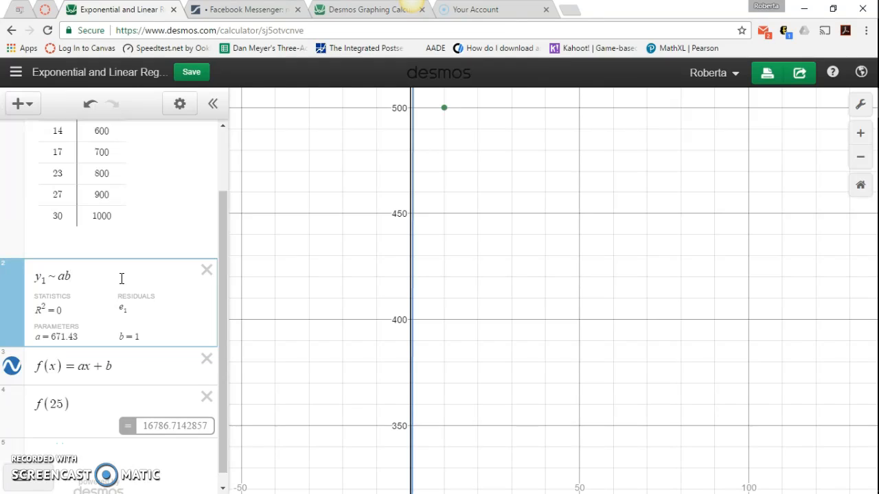
pyautogui.click(138, 268)
pyautogui.write('^x1')
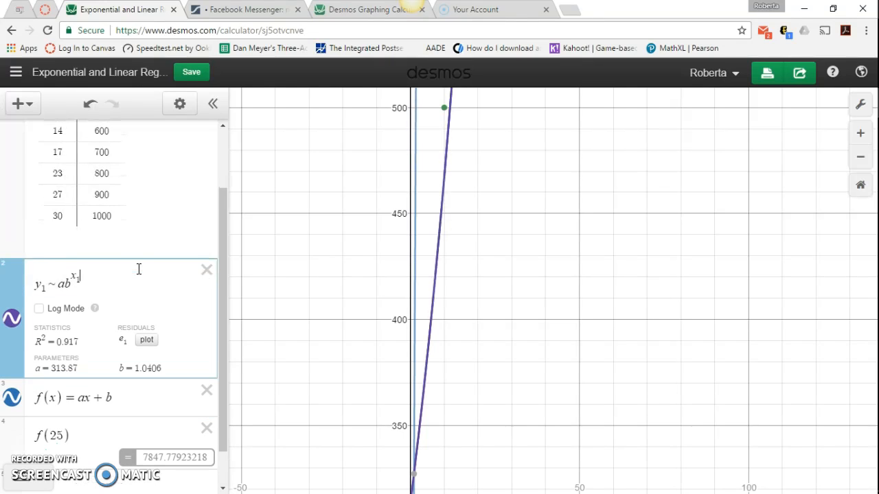
pyautogui.click(38, 311)
# Rewrite the function definition as f(x) = ab^x so that f(25) uses the exponential model.
pyautogui.scroll(-2, 175, 328)
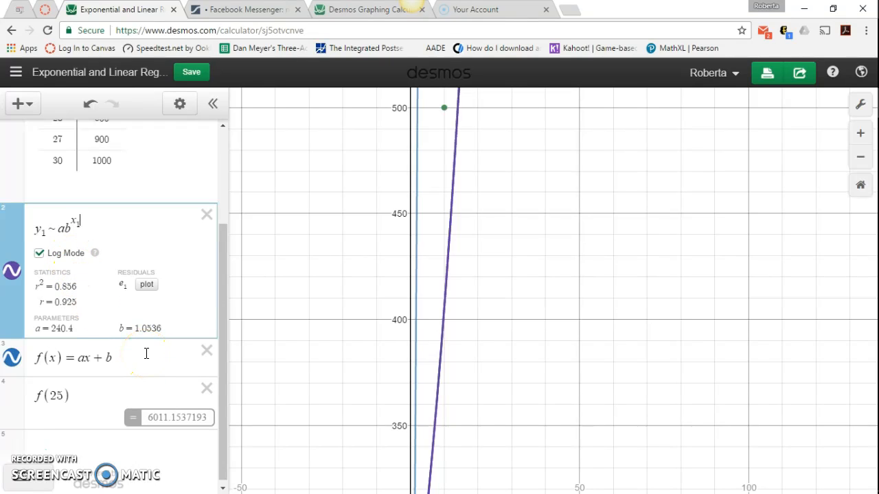
pyautogui.click(125, 359)
pyautogui.press('BackSpace')
pyautogui.press('BackSpace')
pyautogui.press('BackSpace')
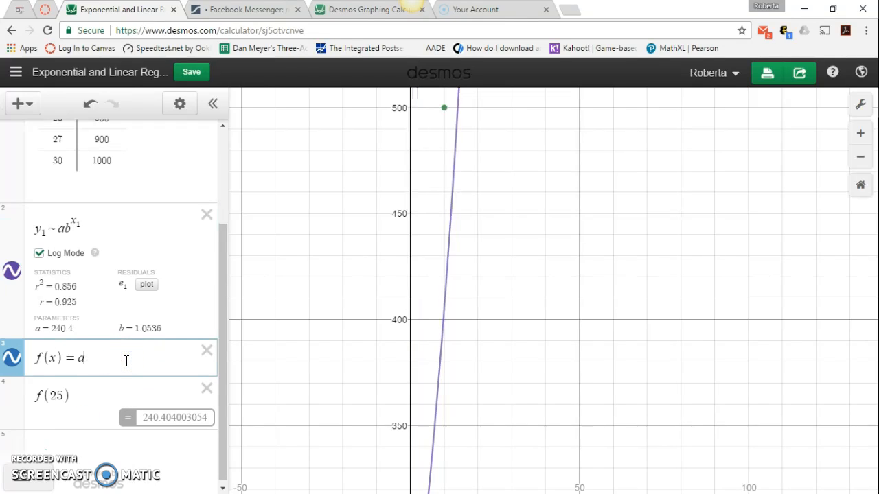
pyautogui.write('b^x')
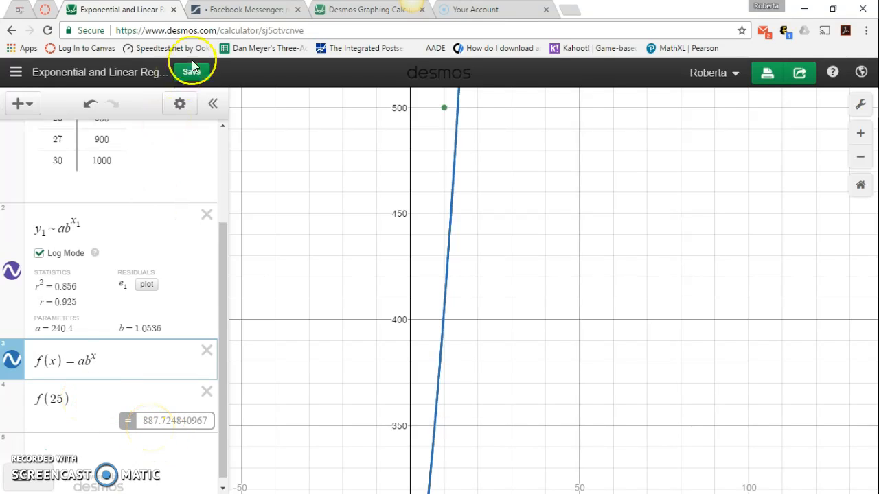
# Check the Facebook Messenger monthly active users chart on Statista, and return to the Desmos graph.
pyautogui.click(247, 9)
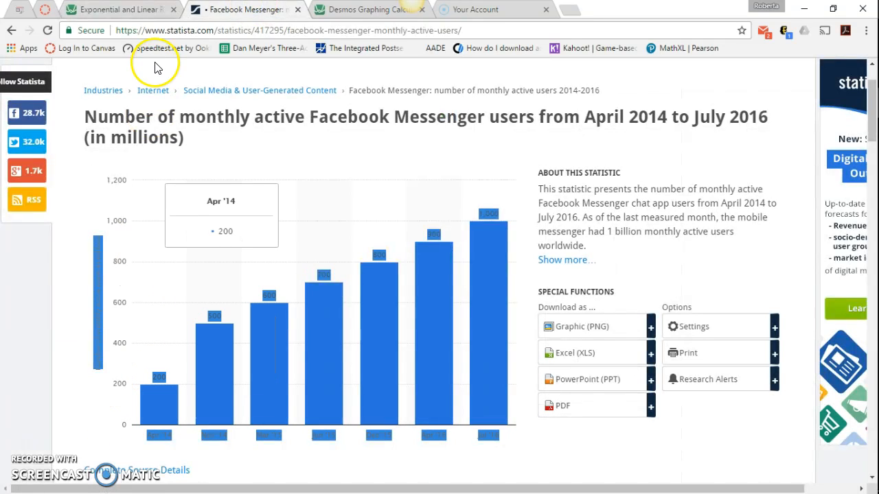
pyautogui.click(127, 8)
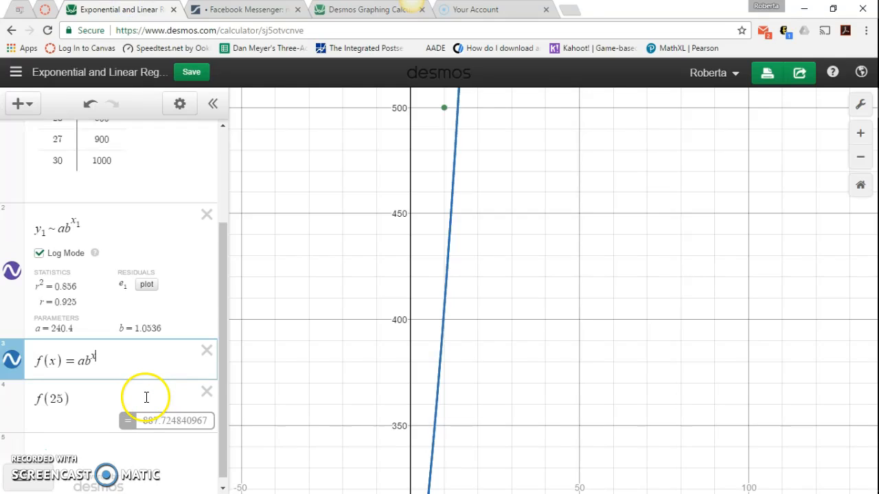